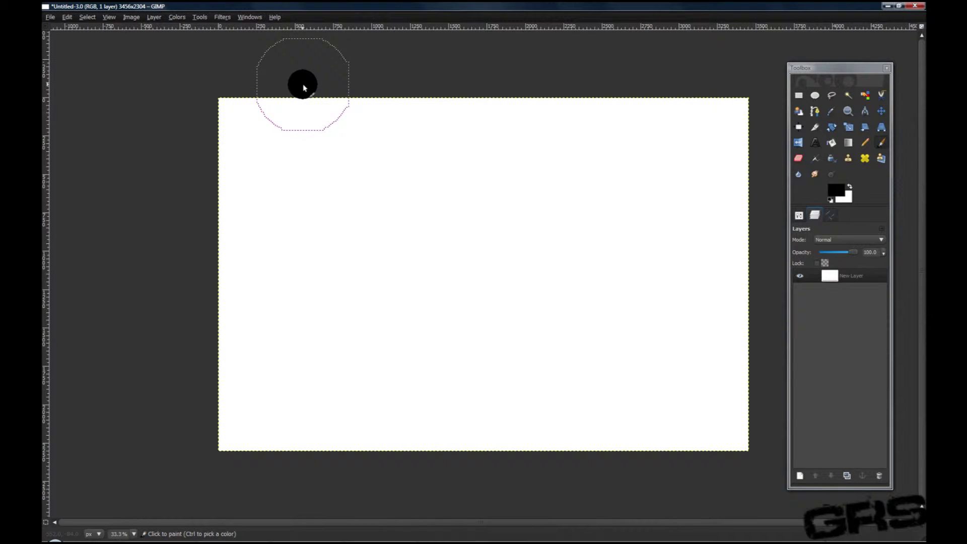
Open the File menu and dismiss it without choosing anything.
click(51, 18)
click(53, 19)
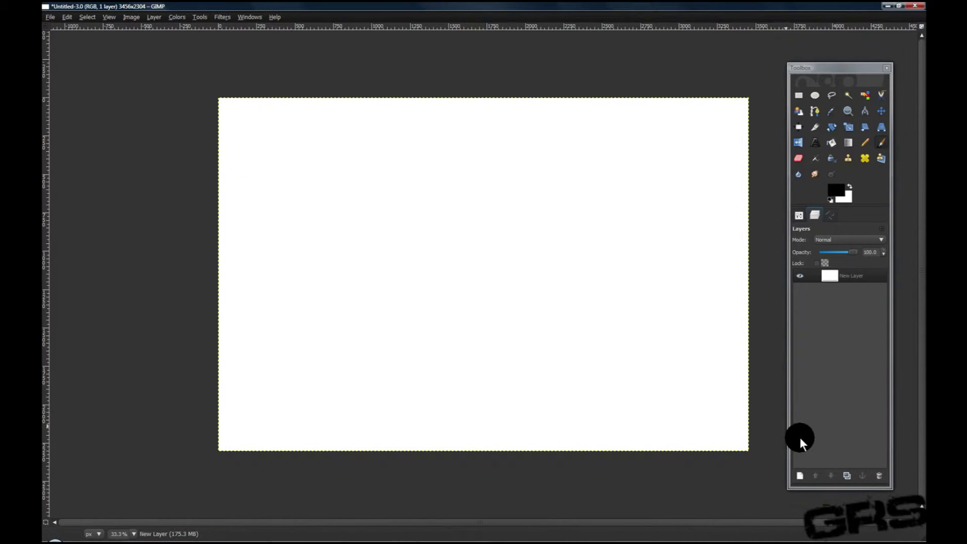
Add transparent New Layer#1 and fill an ellipse at the top-right corner with black.
click(800, 476)
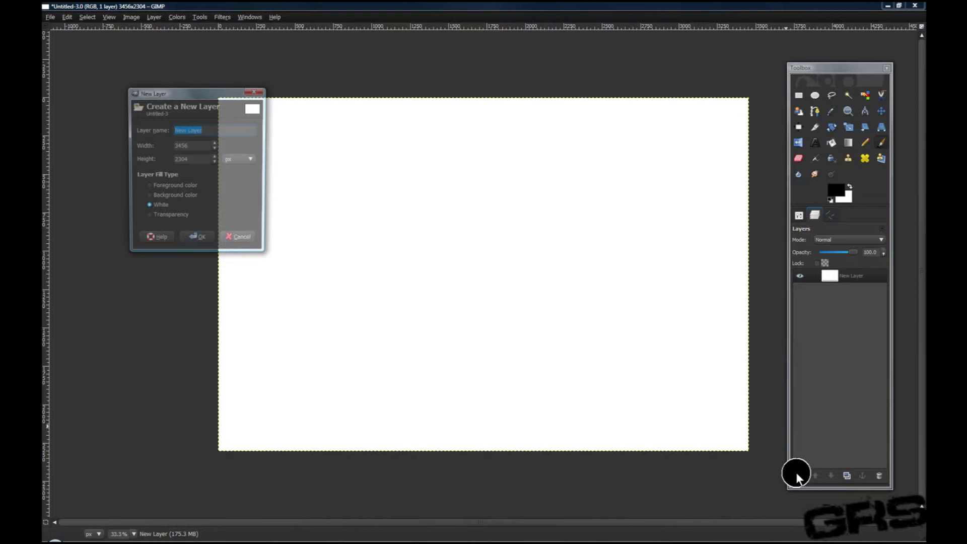
click(199, 240)
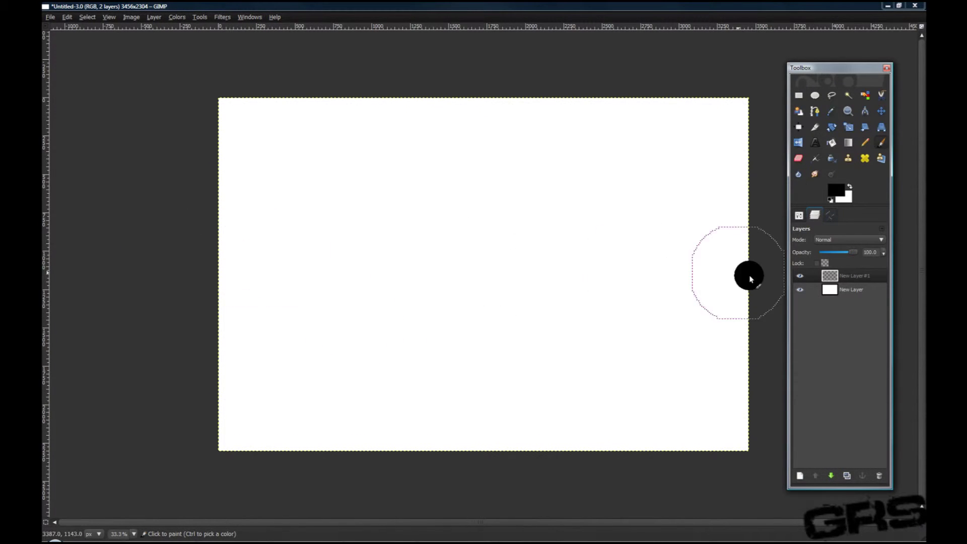
click(816, 94)
drag(595, 53, 761, 209)
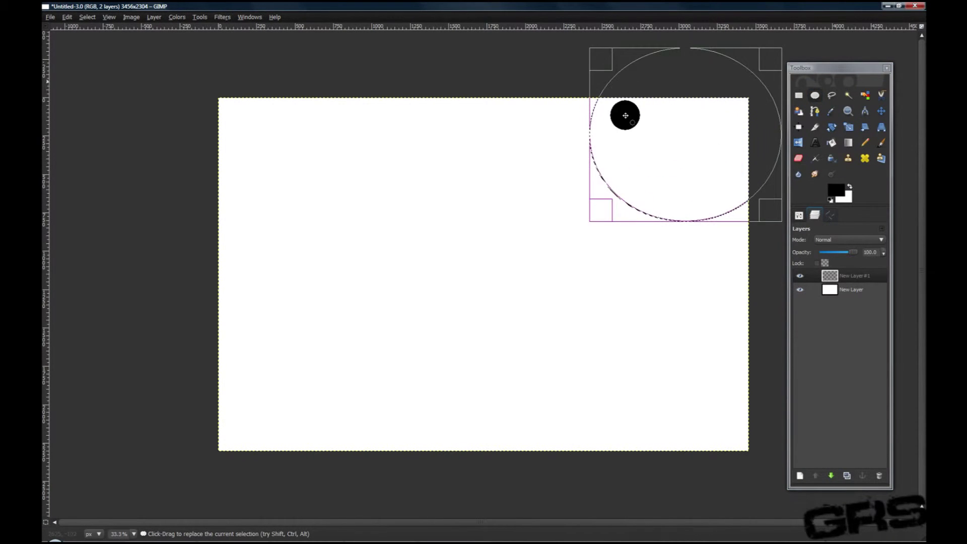
click(670, 147)
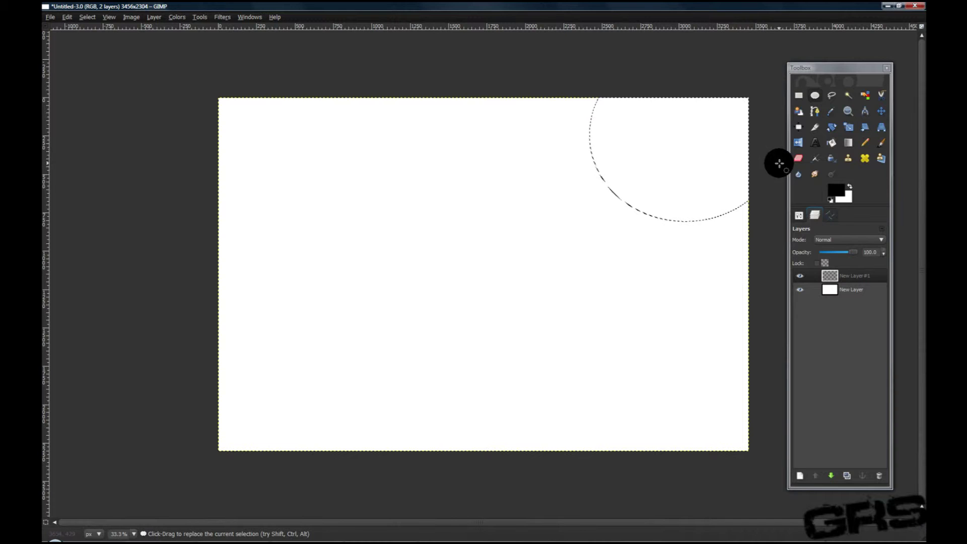
click(831, 143)
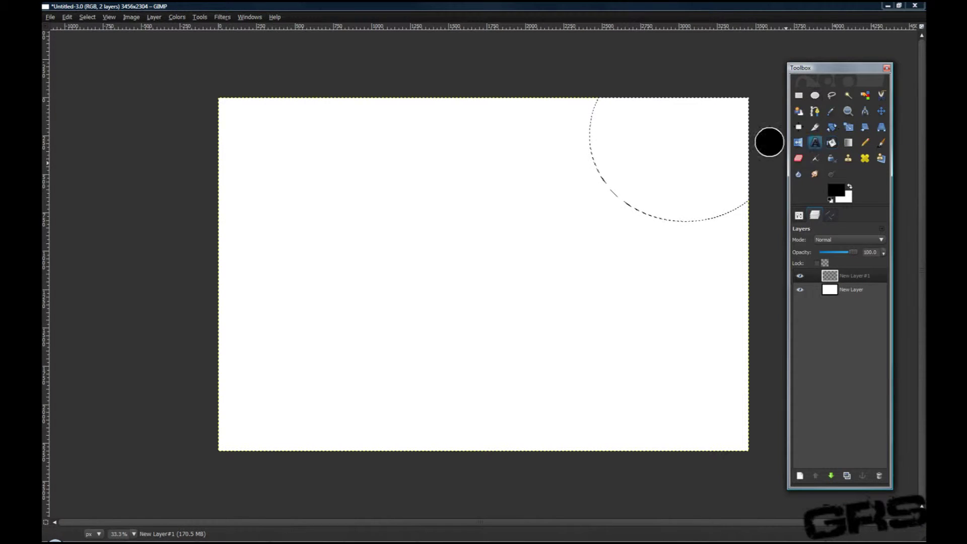
click(663, 136)
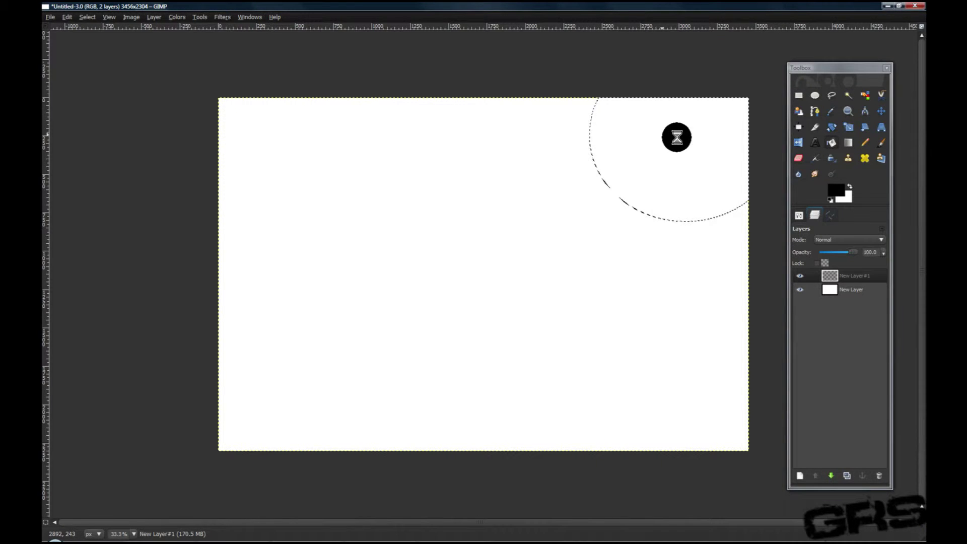
Clear the selection and add another transparent layer, New Layer#2.
click(87, 17)
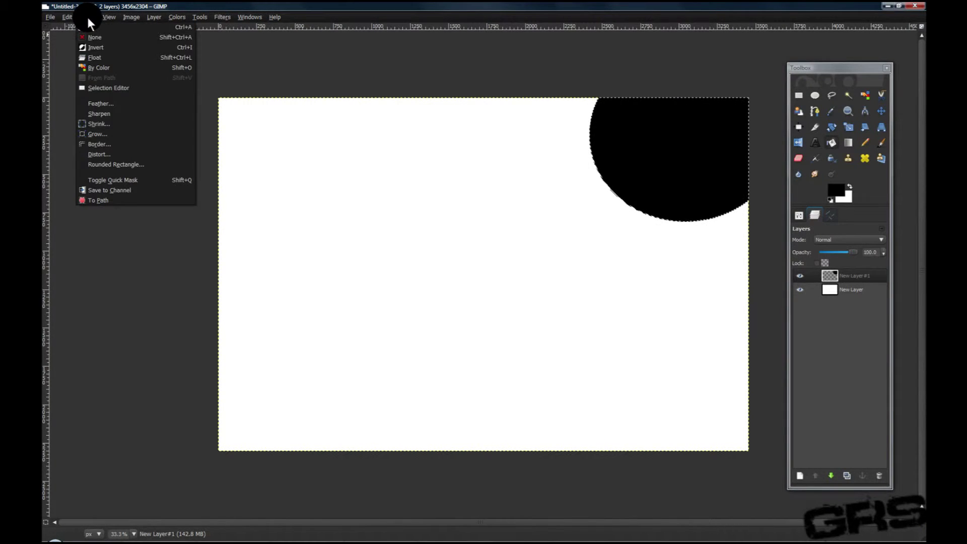
click(96, 36)
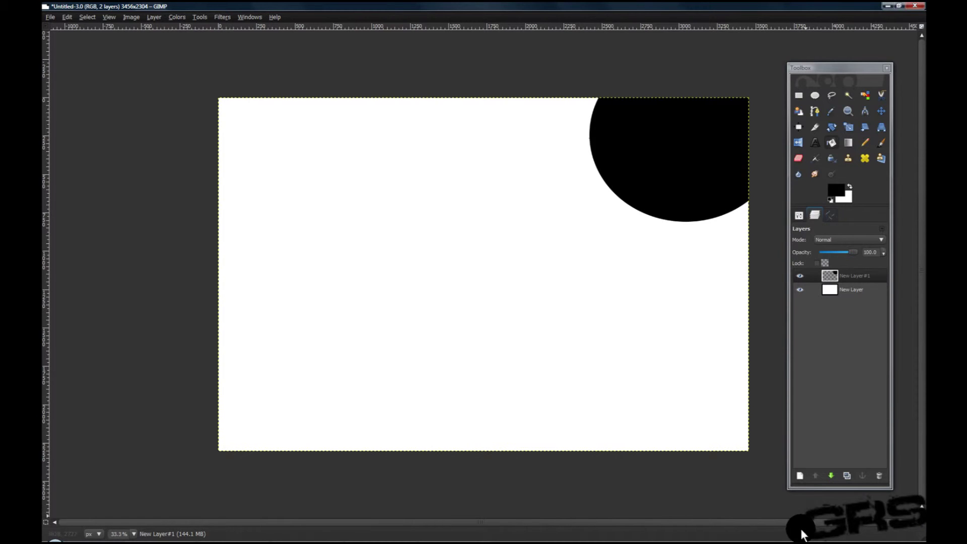
click(800, 477)
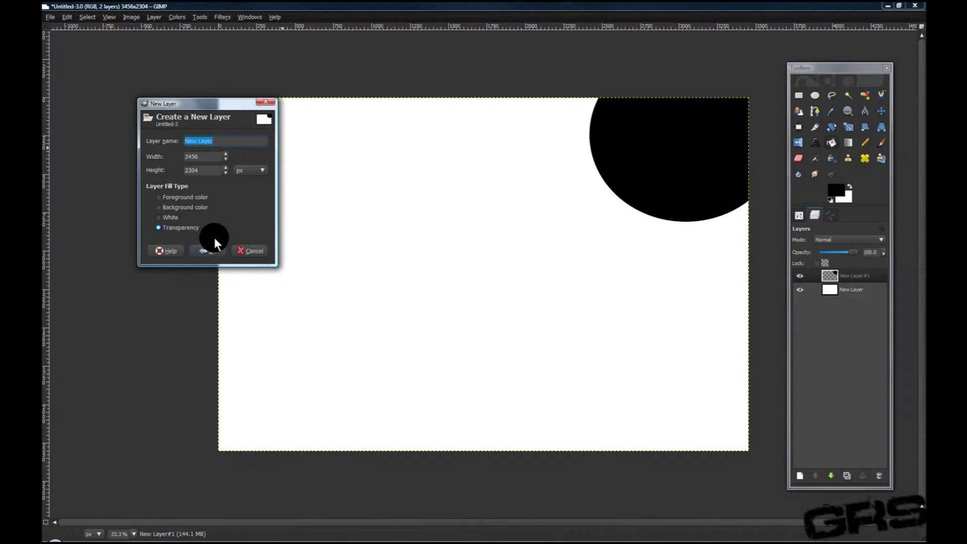
click(209, 251)
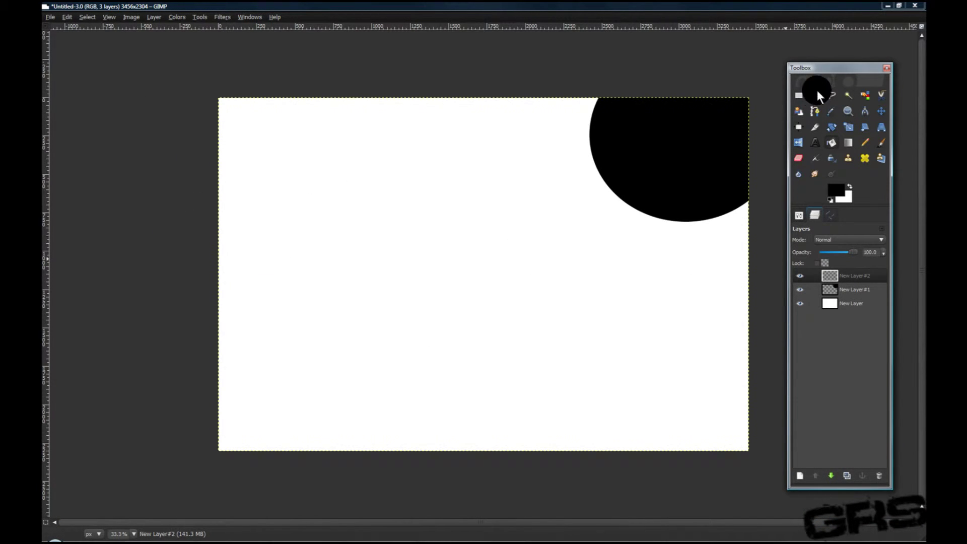
Fill an elliptical selection at the canvas's lower-left corner with black.
click(464, 178)
drag(149, 248, 381, 472)
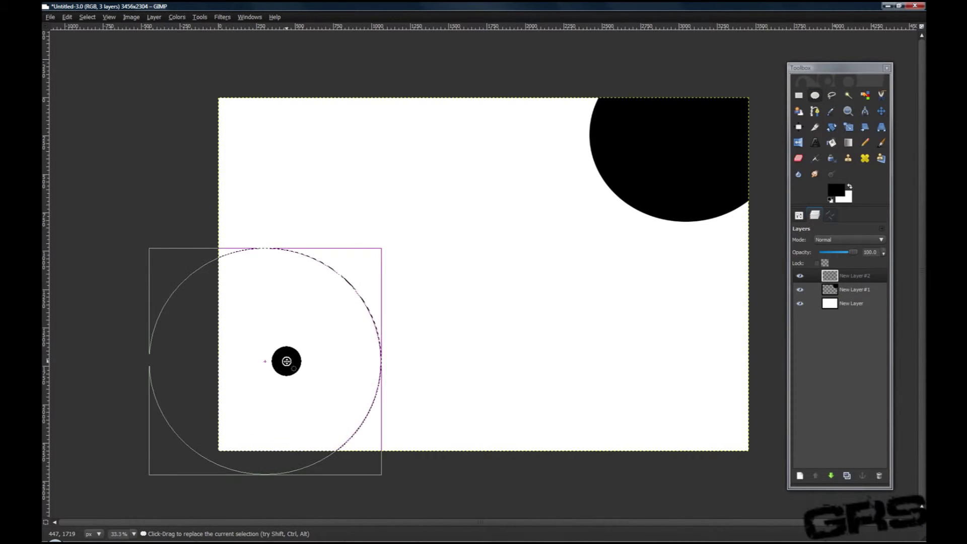
click(287, 362)
click(831, 143)
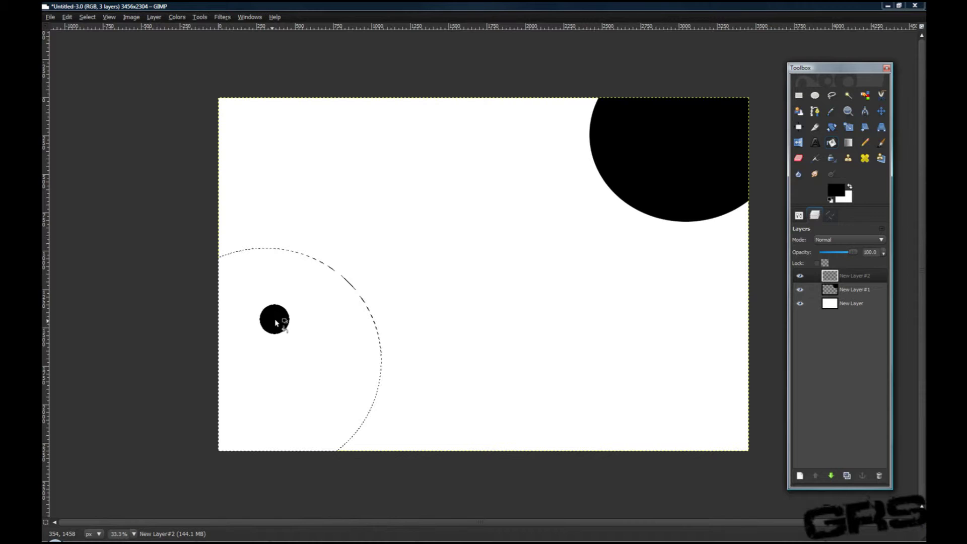
click(274, 321)
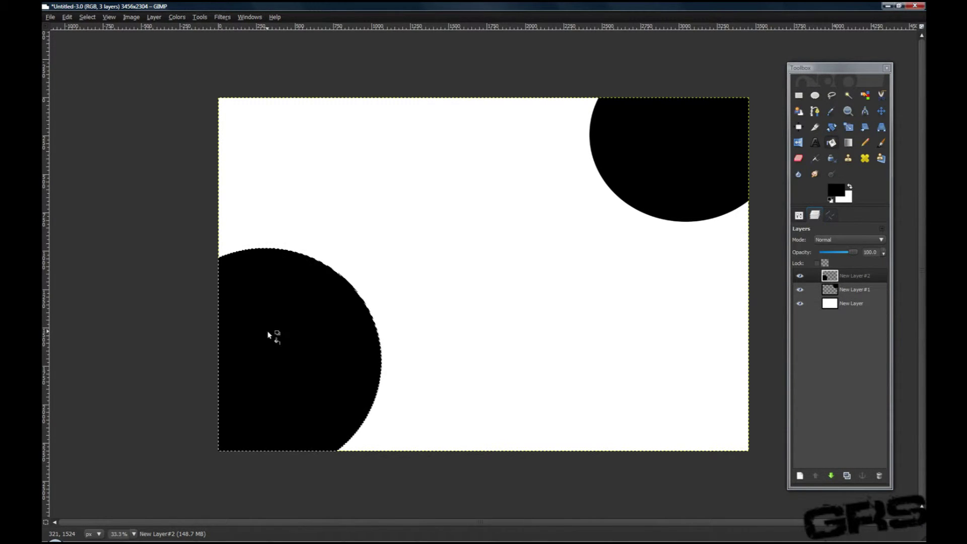
Clear the selection and make the white background layer active.
click(90, 17)
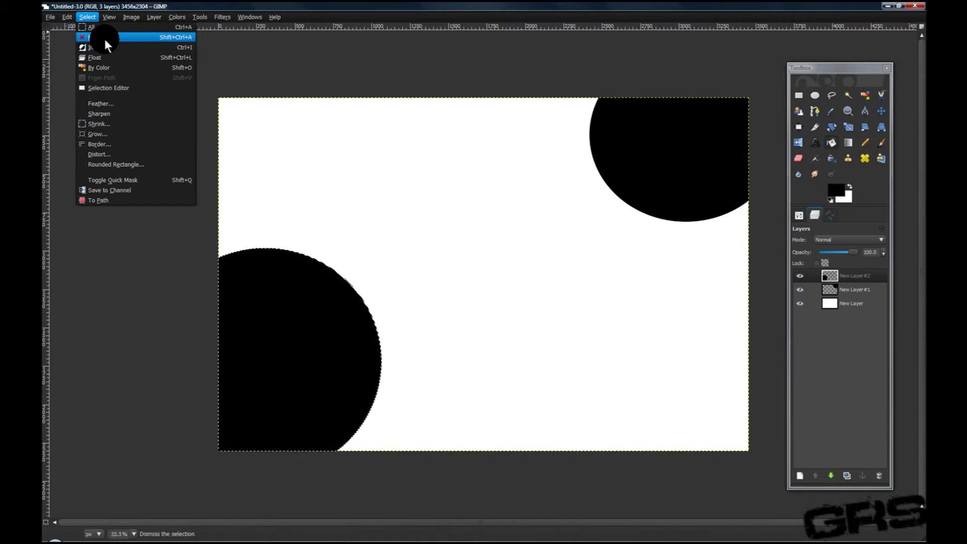
click(104, 36)
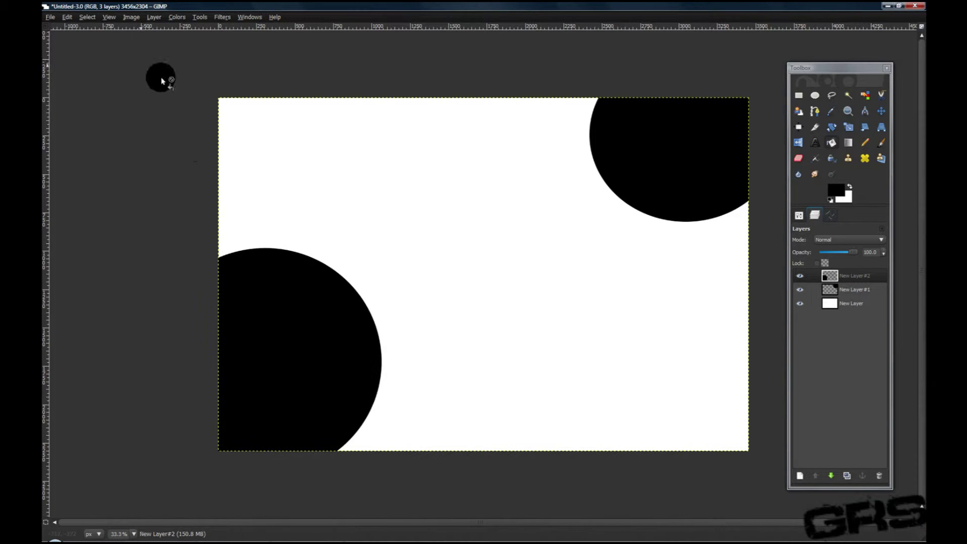
click(856, 303)
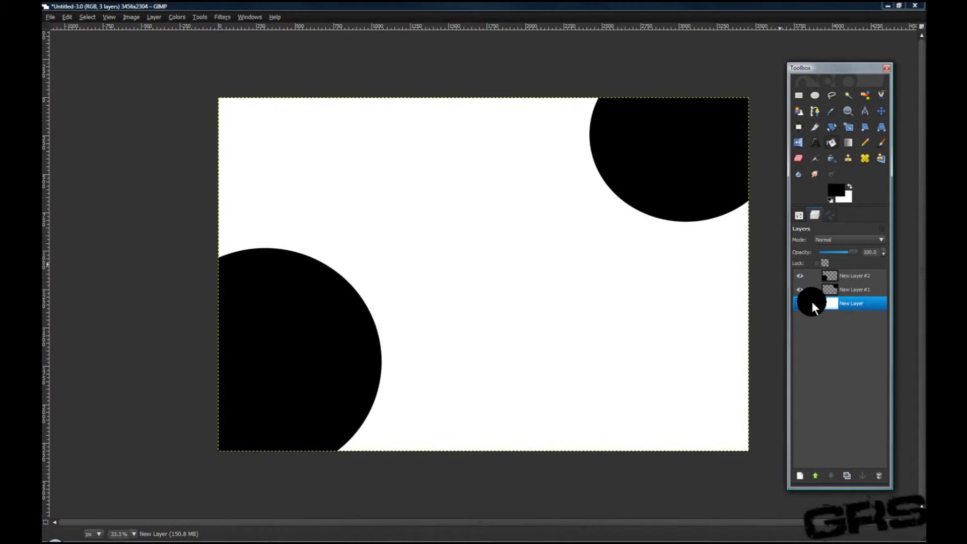
Choose the Paintbrush tool with the Sparks brush.
click(882, 143)
click(798, 216)
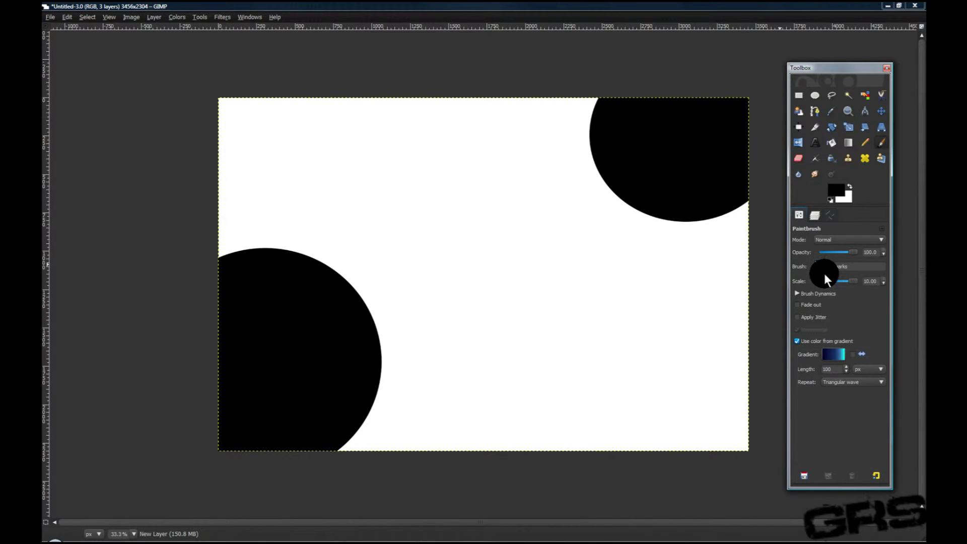
click(823, 272)
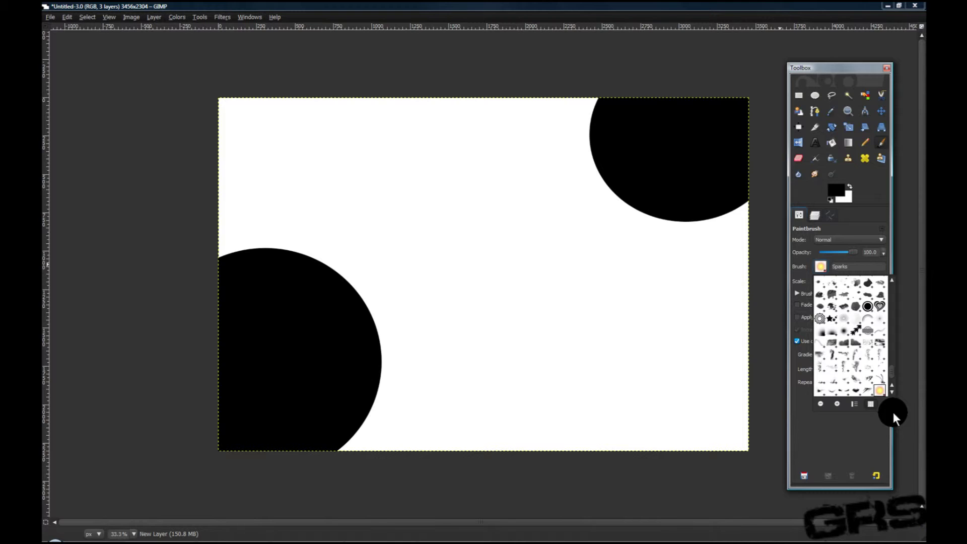
scroll(878, 376, down, 1)
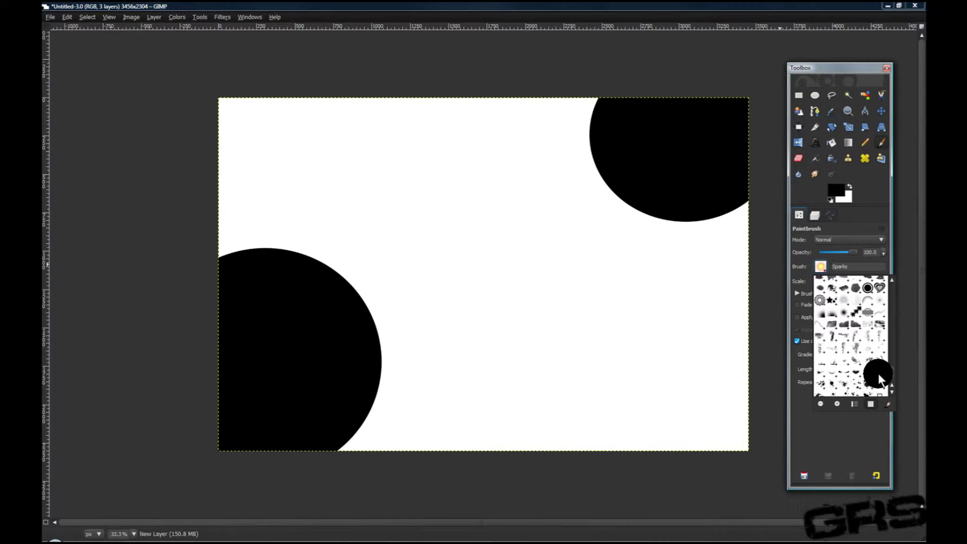
click(820, 266)
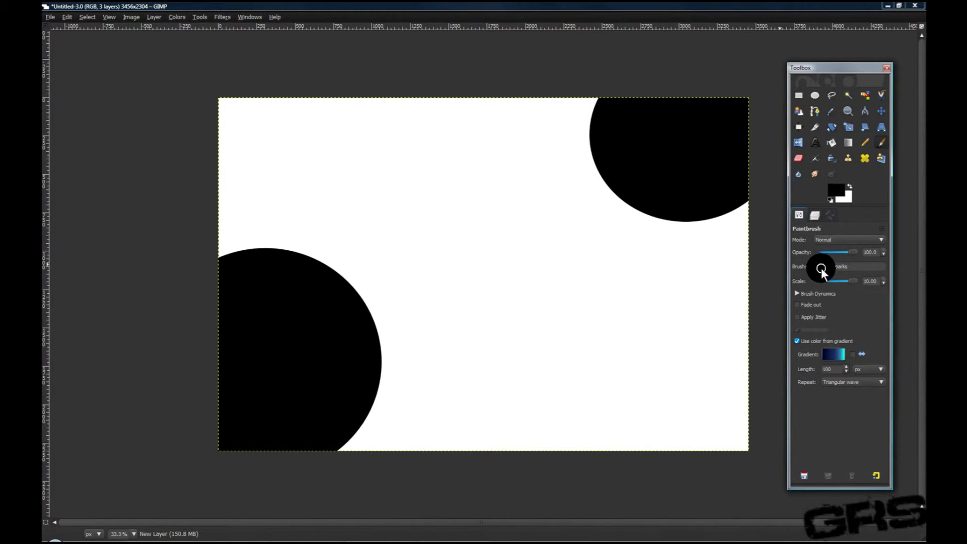
Enable Use color from gradient and pick the blue triangular-wave gradient.
click(808, 341)
click(834, 353)
scroll(869, 420, down, 3)
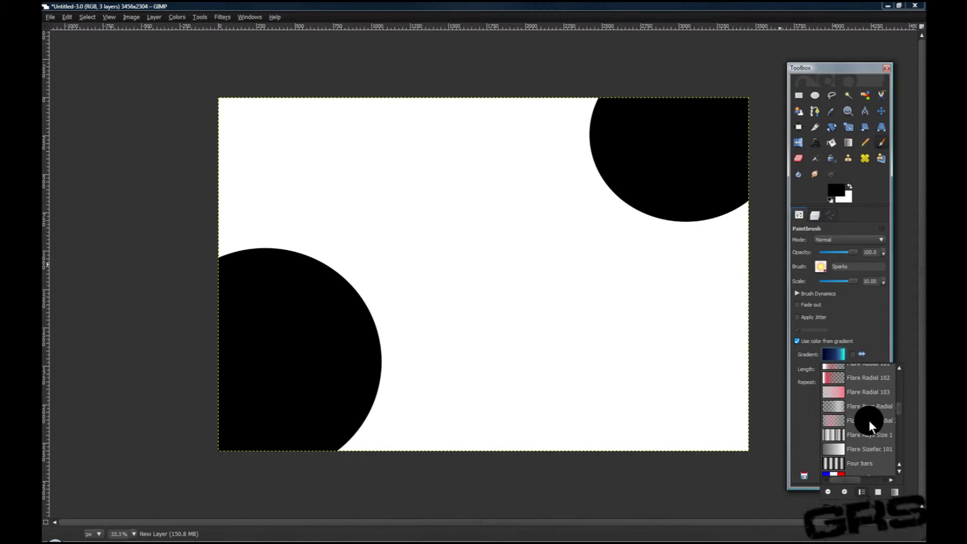
scroll(869, 418, up, 3)
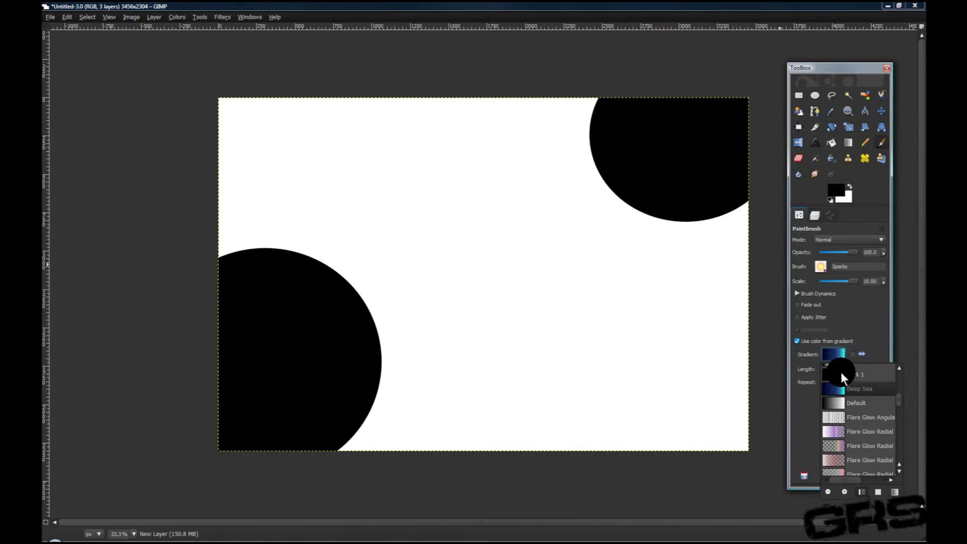
click(875, 315)
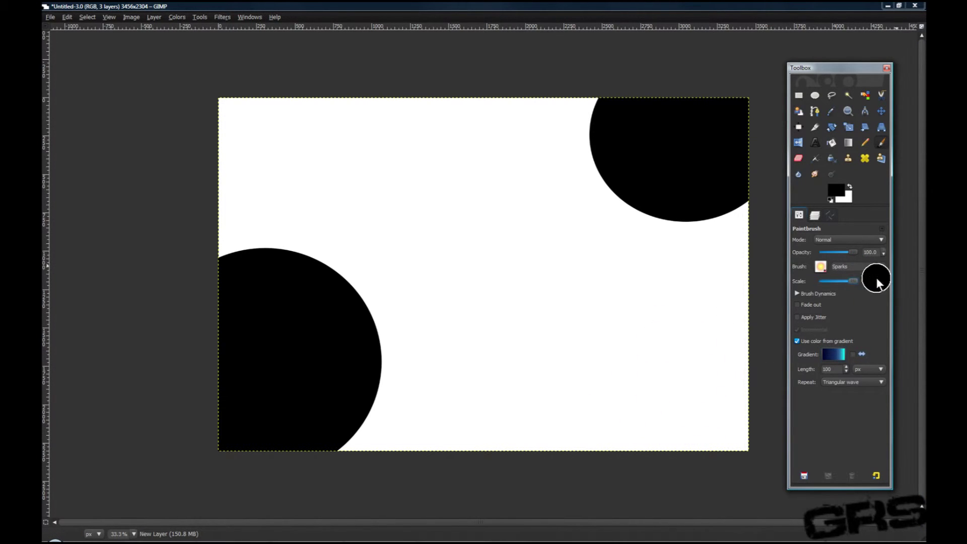
Paint blue and cyan Sparks strokes across the white background around the circles.
mouse_move(274, 151)
mouse_down()
mouse_move(383, 214)
mouse_move(407, 290)
mouse_move(449, 343)
mouse_move(421, 435)
mouse_move(441, 482)
mouse_move(529, 452)
mouse_move(539, 420)
mouse_move(472, 272)
mouse_move(468, 171)
mouse_move(398, 116)
mouse_move(478, 104)
mouse_move(551, 173)
mouse_move(569, 306)
mouse_move(669, 421)
mouse_move(708, 413)
mouse_move(718, 390)
mouse_move(719, 293)
mouse_move(688, 270)
mouse_move(687, 214)
mouse_move(723, 209)
mouse_up()
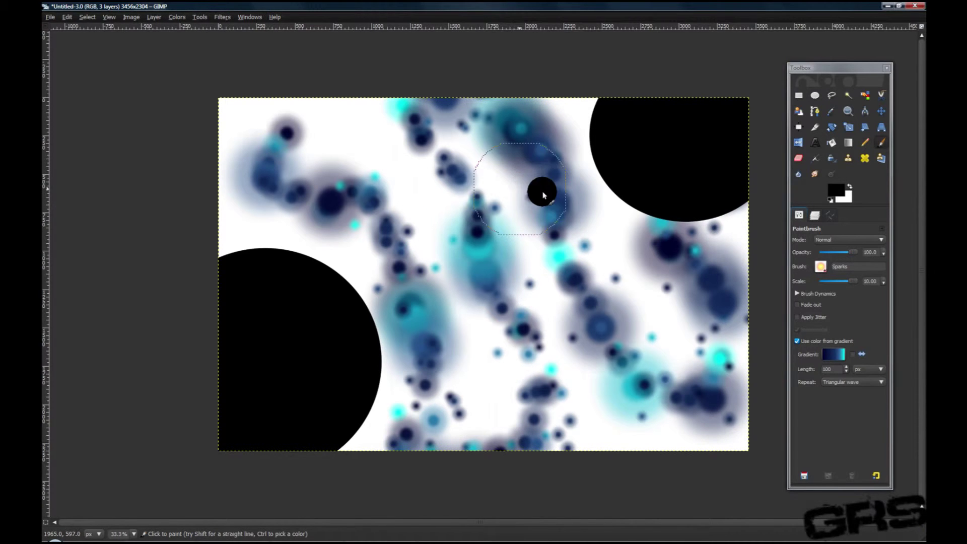
click(815, 213)
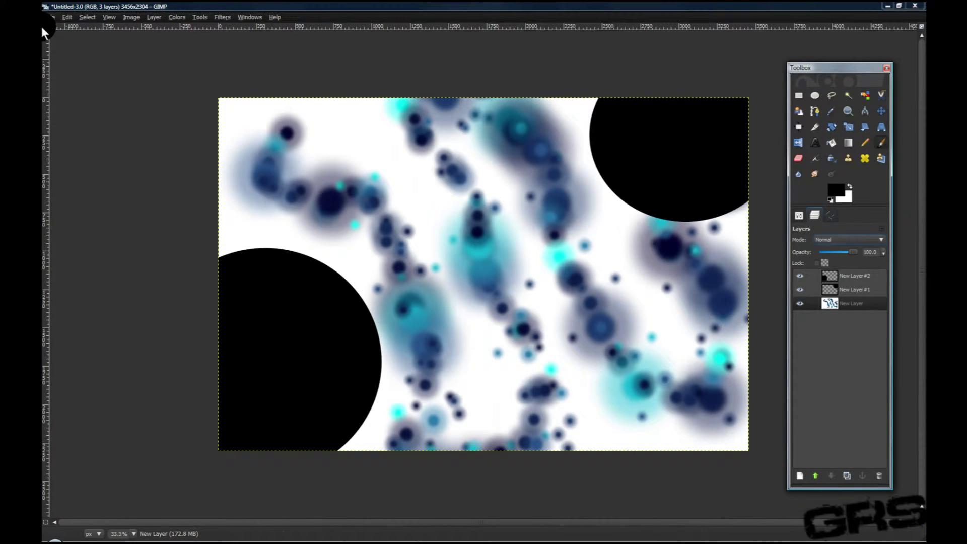
Apply a 100 px Gaussian Blur to the Sparks background layer.
click(222, 17)
mouse_move(280, 73)
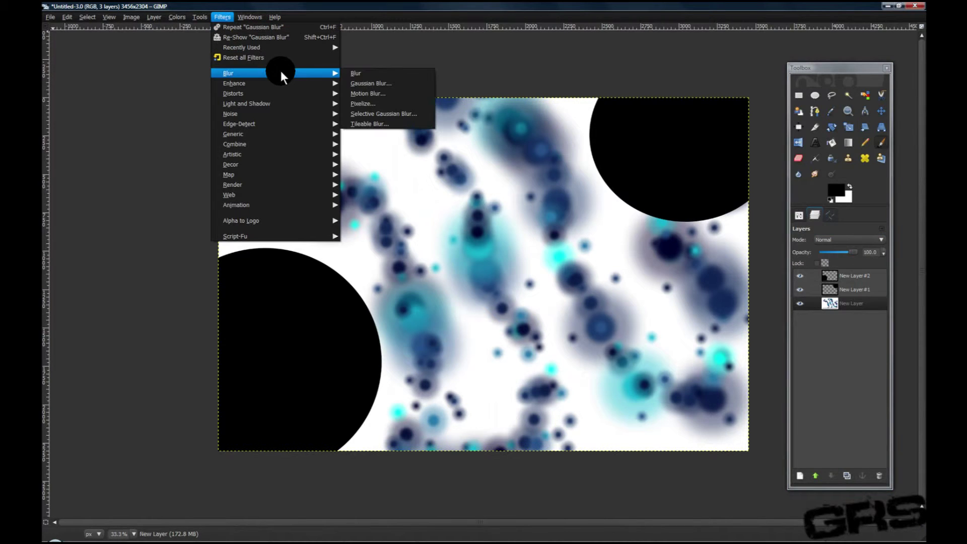
click(367, 83)
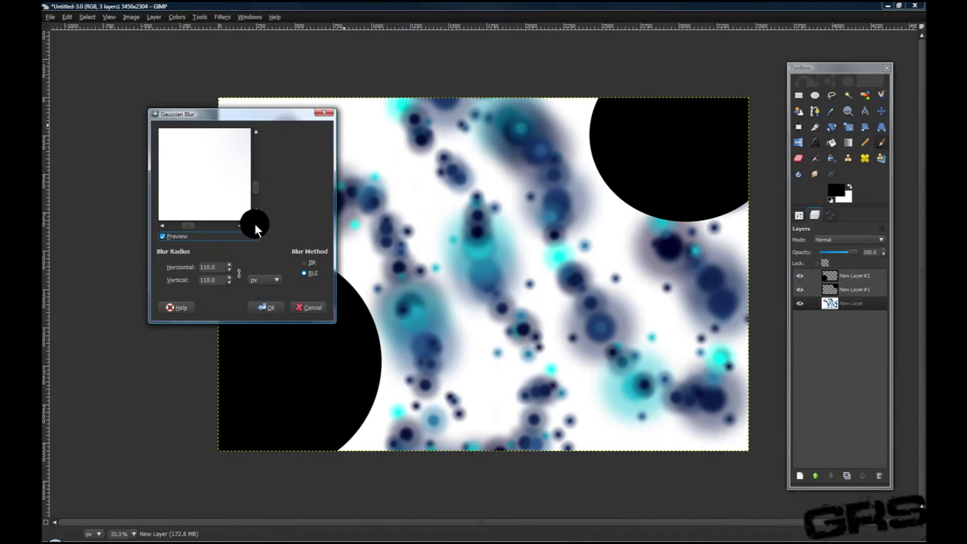
drag(240, 225, 259, 225)
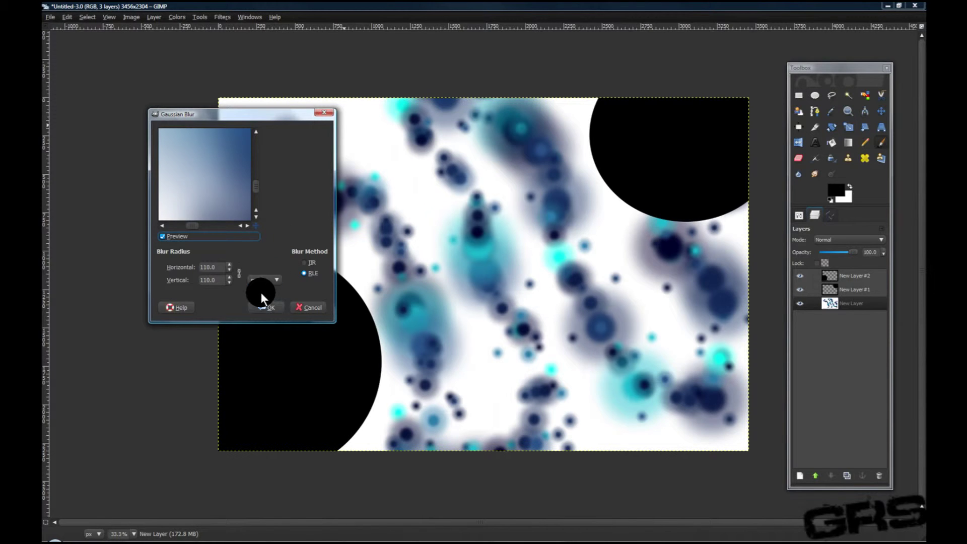
click(232, 270)
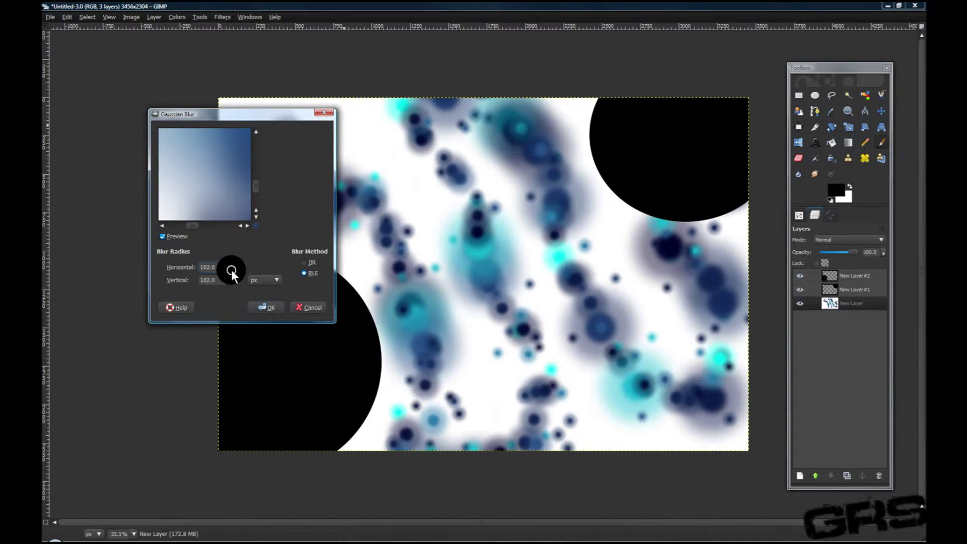
click(266, 307)
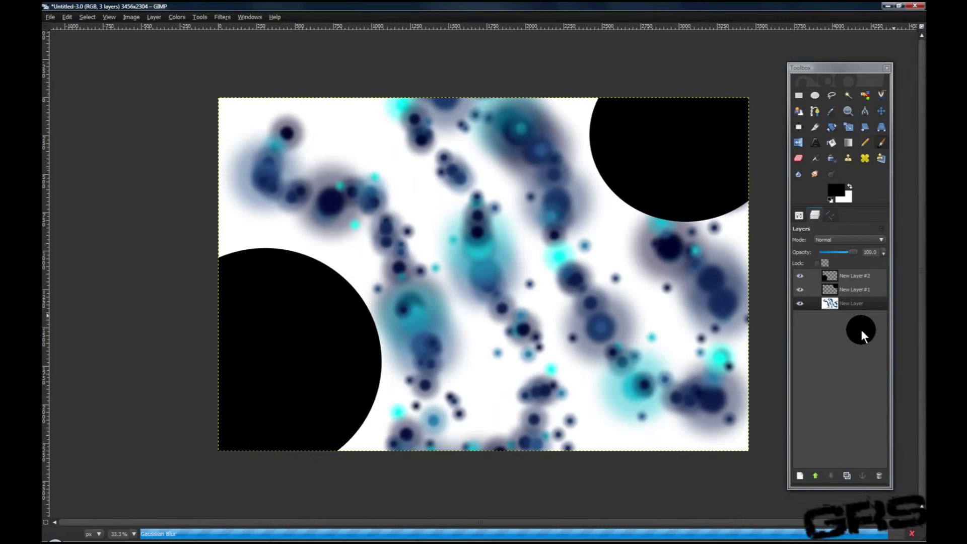
click(859, 301)
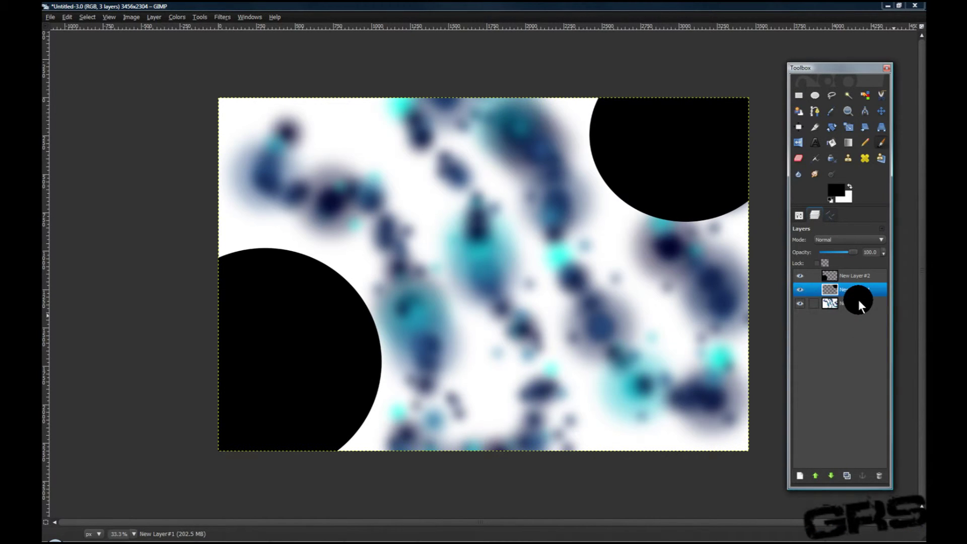
Blur the top-right circle on New Layer#1 with a 49 px Gaussian Blur.
click(851, 288)
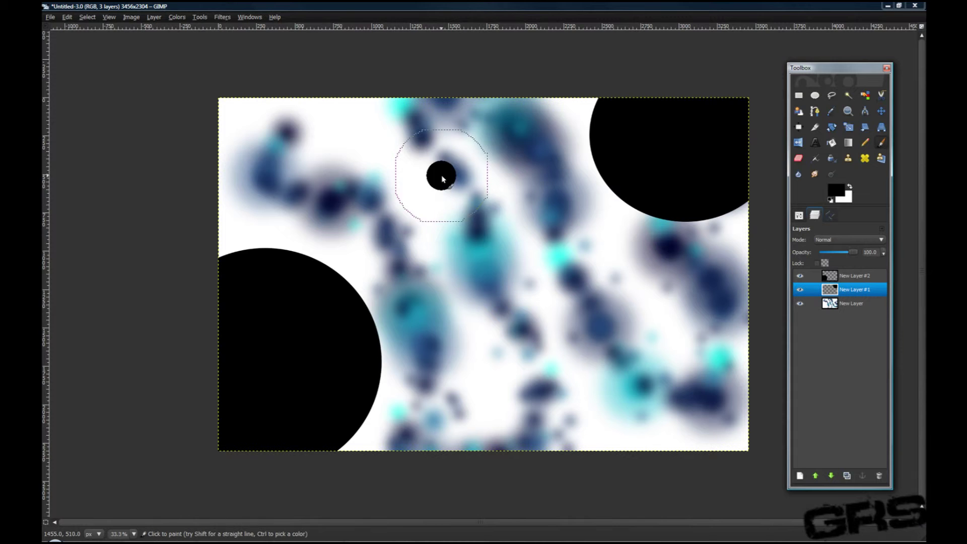
click(221, 19)
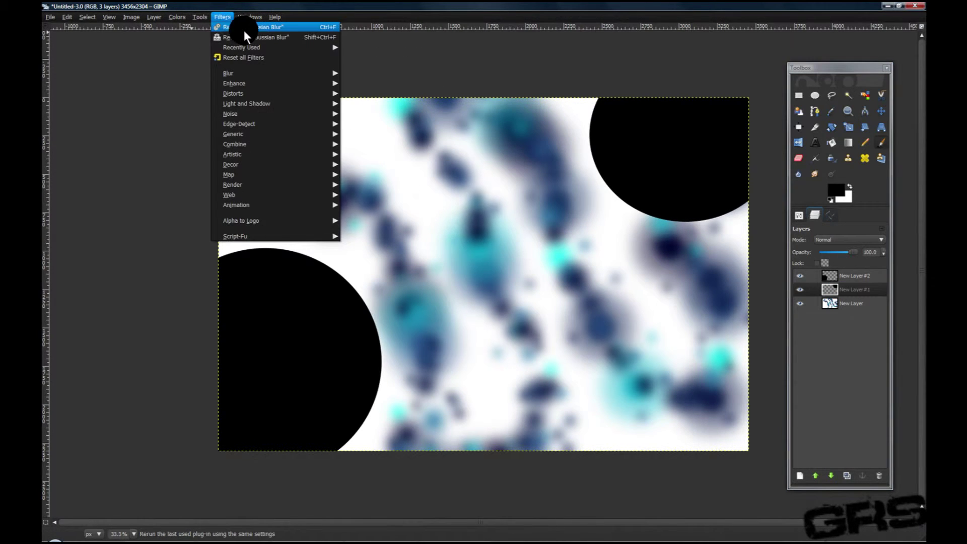
click(246, 33)
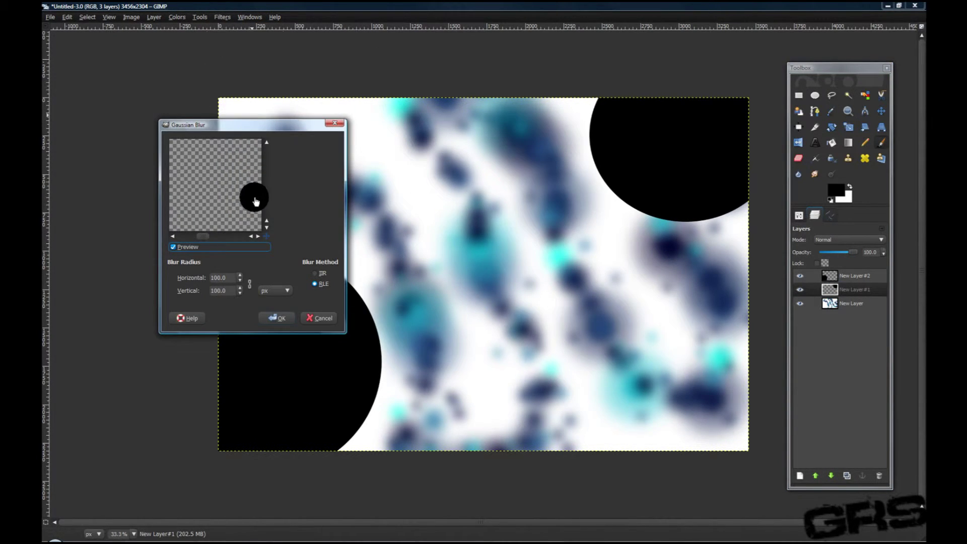
drag(264, 235, 291, 225)
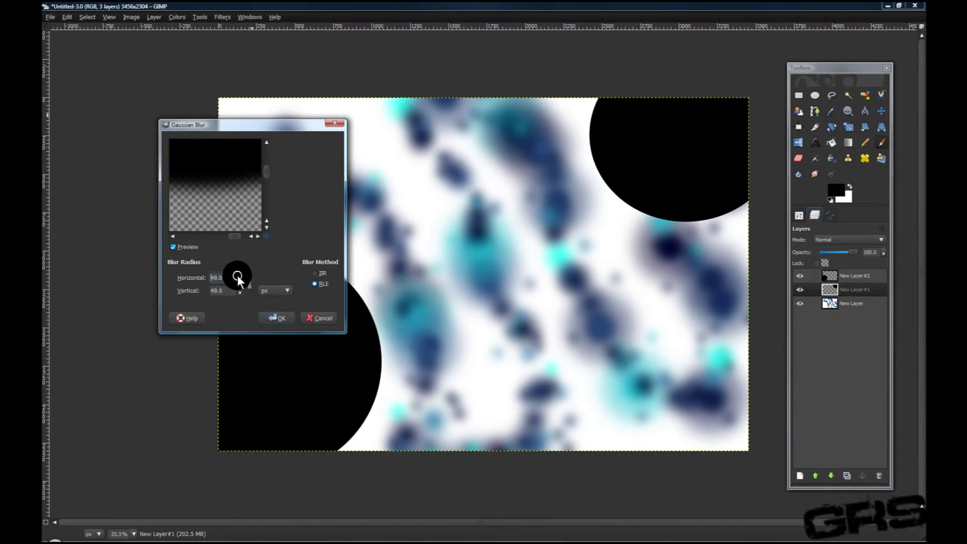
click(277, 317)
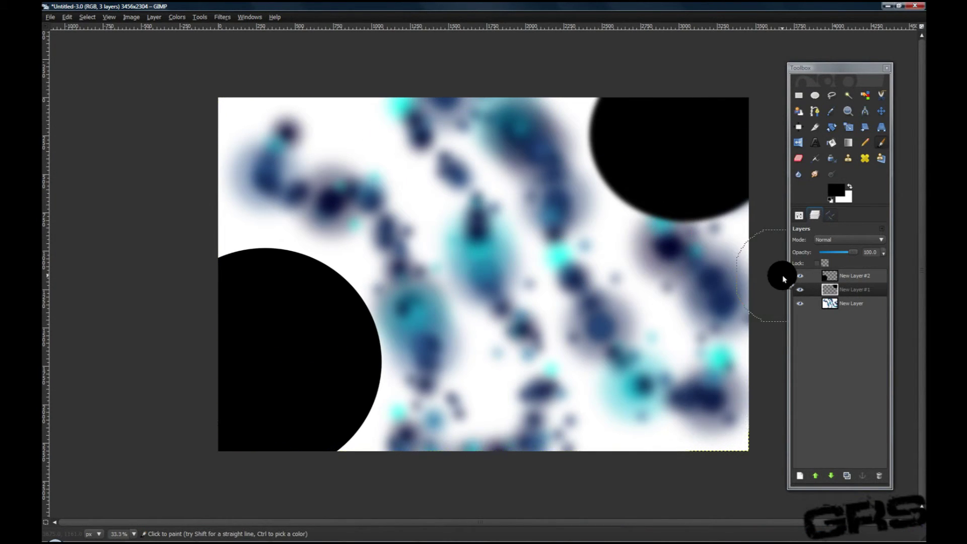
click(855, 276)
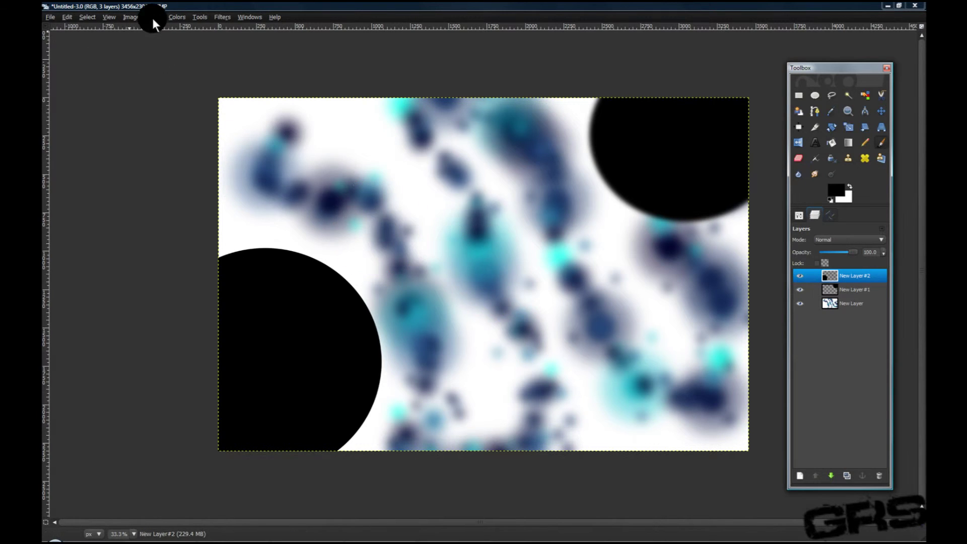
Blur the lower-left circle on New Layer#2 with a 110 px Gaussian Blur.
click(222, 17)
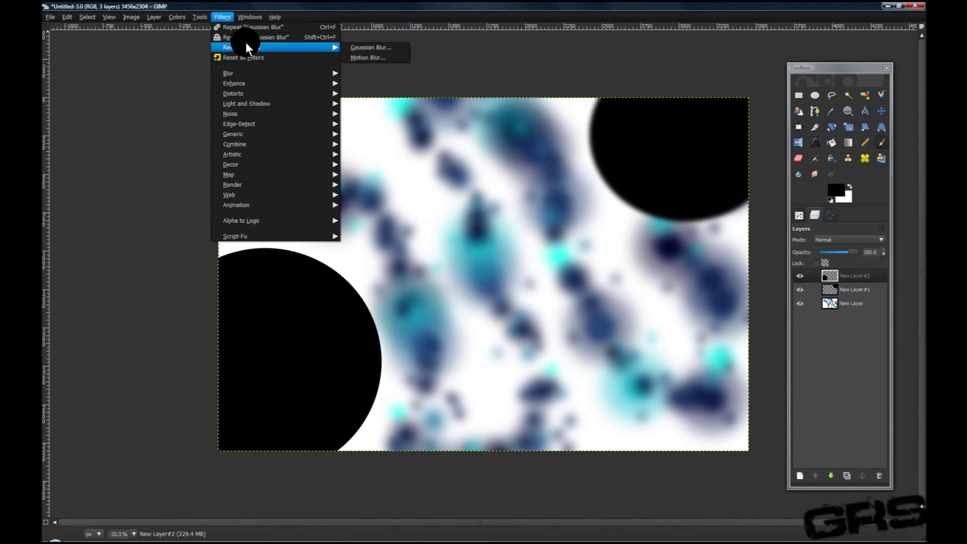
click(245, 38)
drag(269, 246, 252, 259)
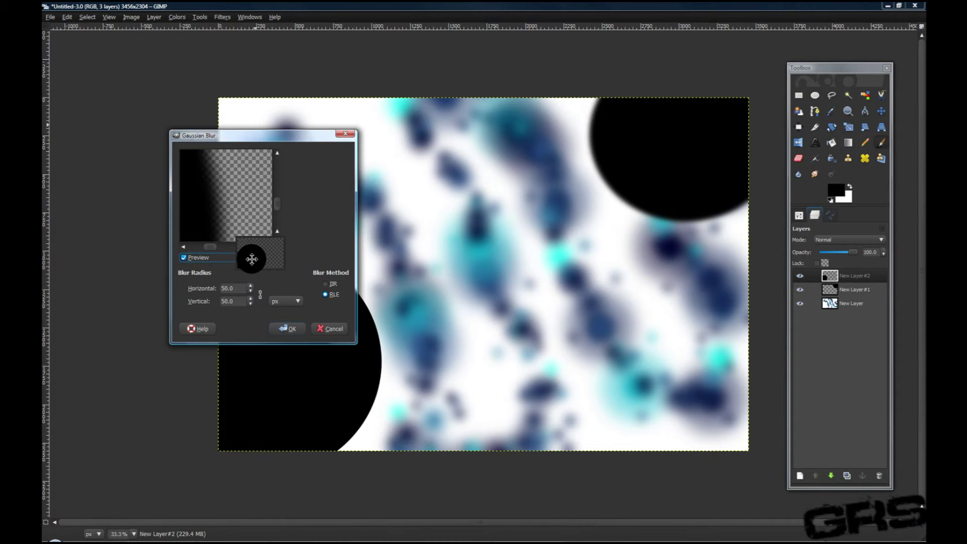
triple_click(247, 289)
text(104)
key(Return)
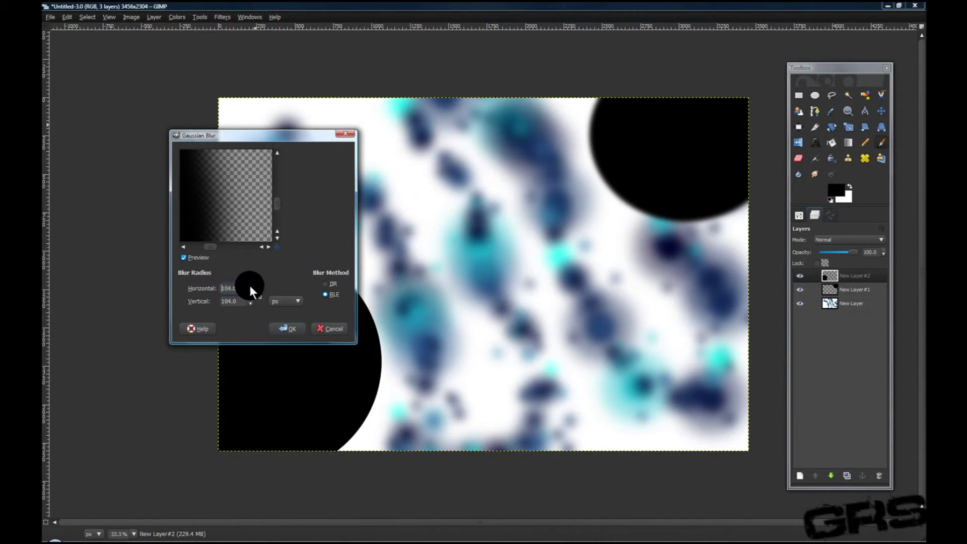
click(250, 286)
click(282, 328)
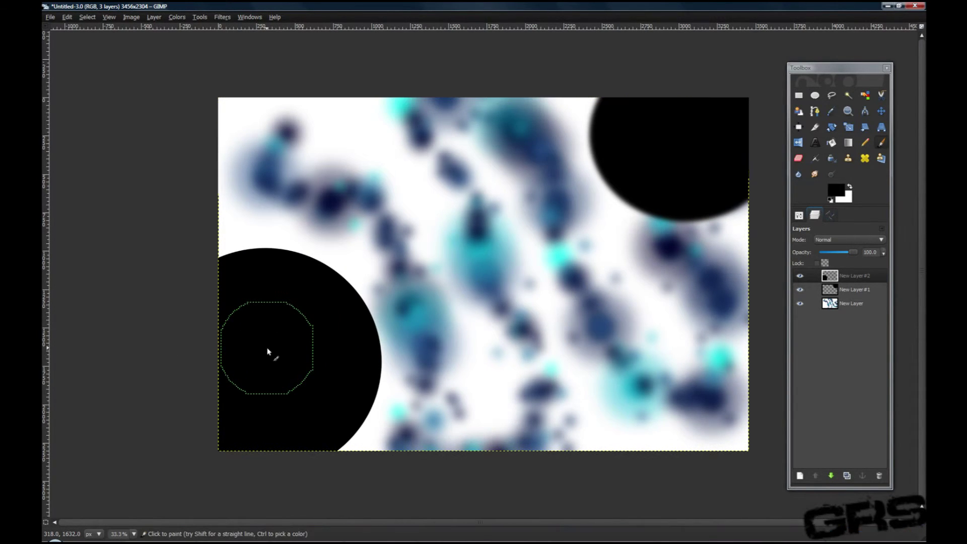
click(414, 339)
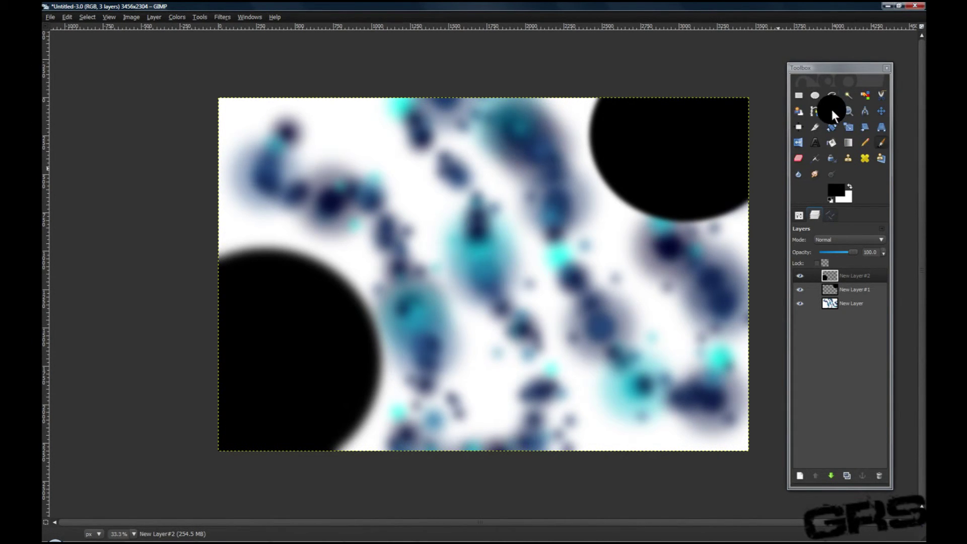
Add the text 'Get Reel Studio' centred across the image on a new text layer.
click(815, 142)
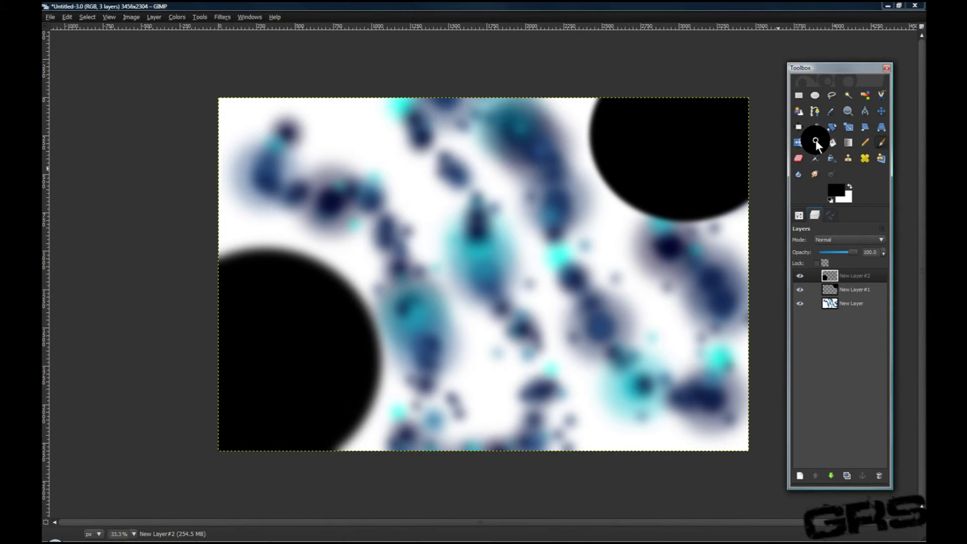
drag(368, 184, 696, 282)
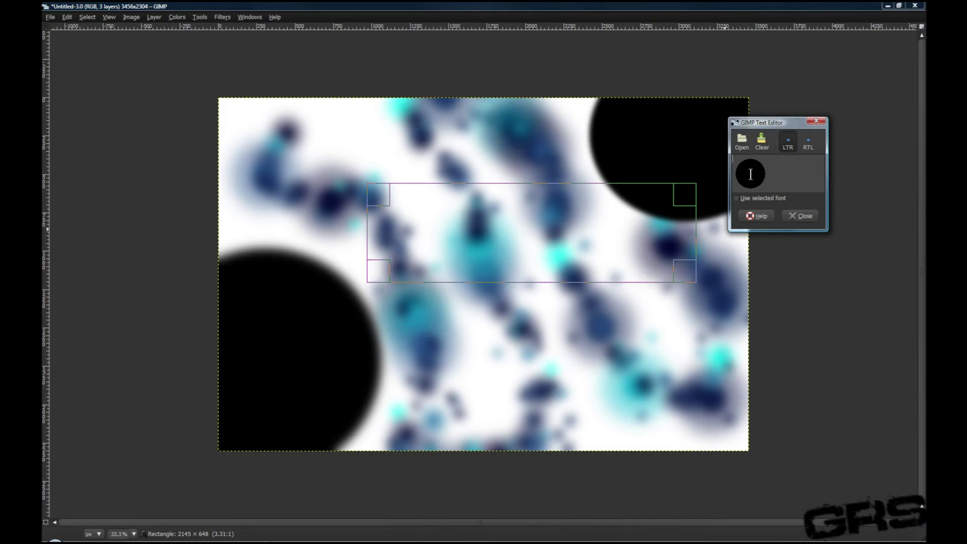
text(Get Reel)
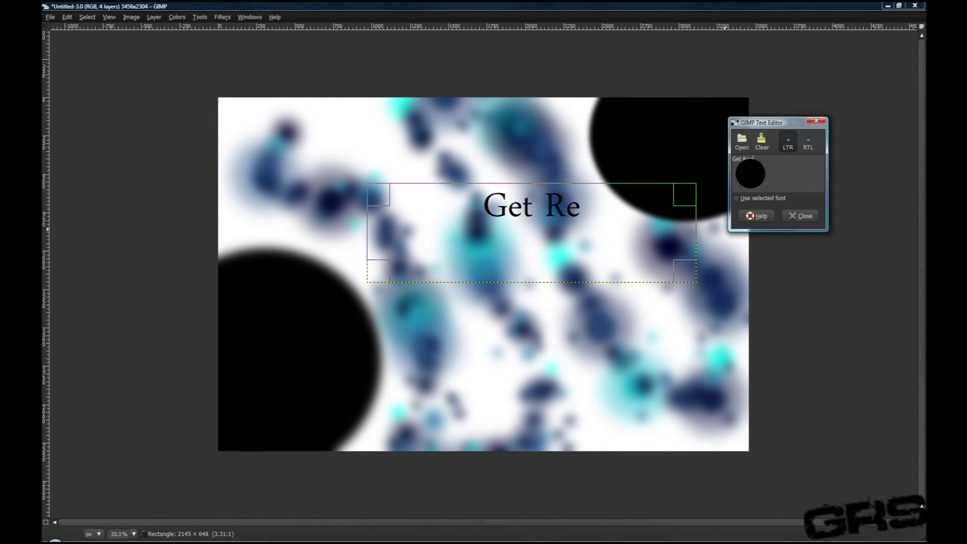
text( R)
key(BackSpace)
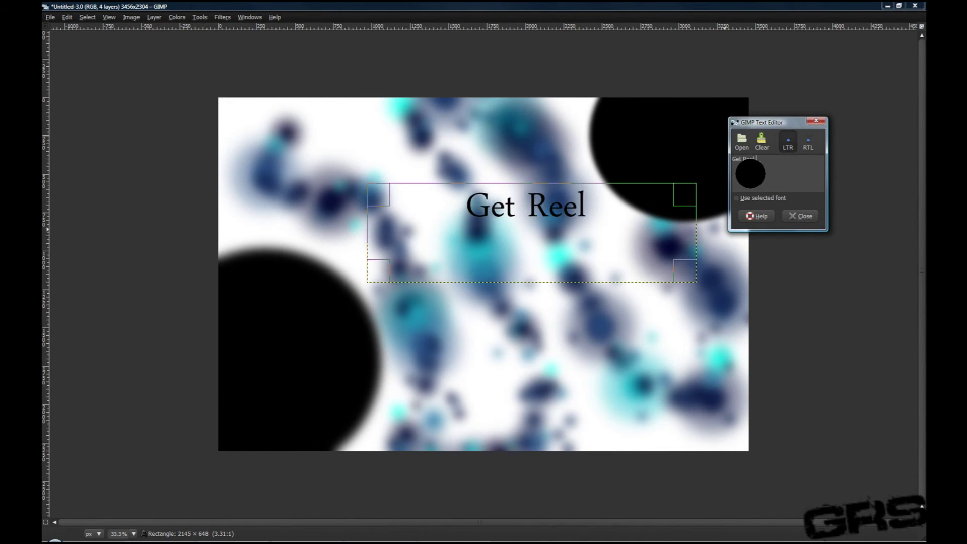
text(Studio)
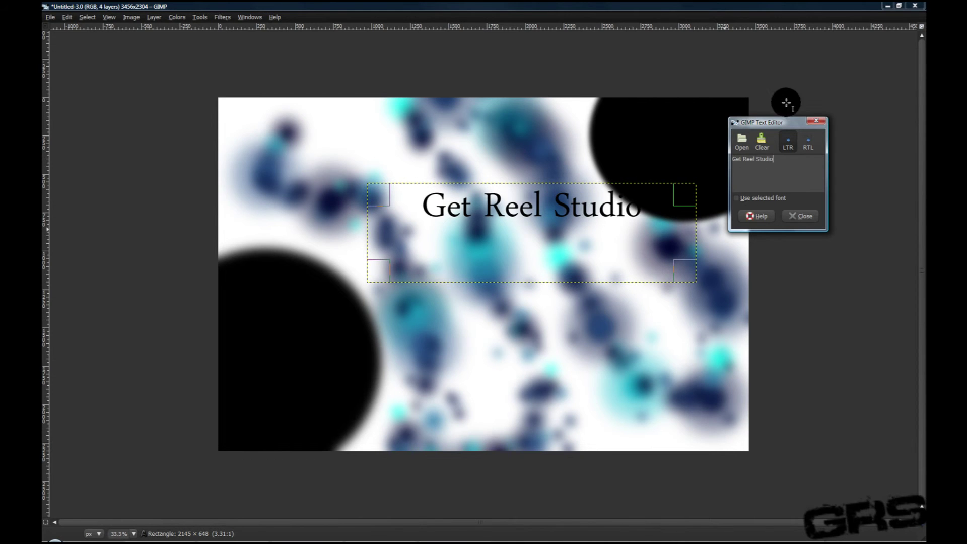
drag(577, 247, 554, 247)
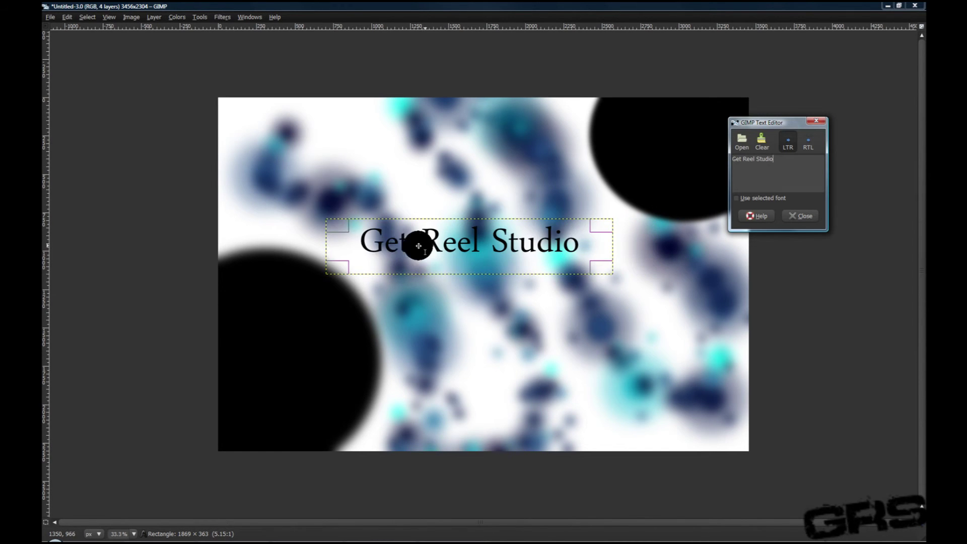
click(366, 245)
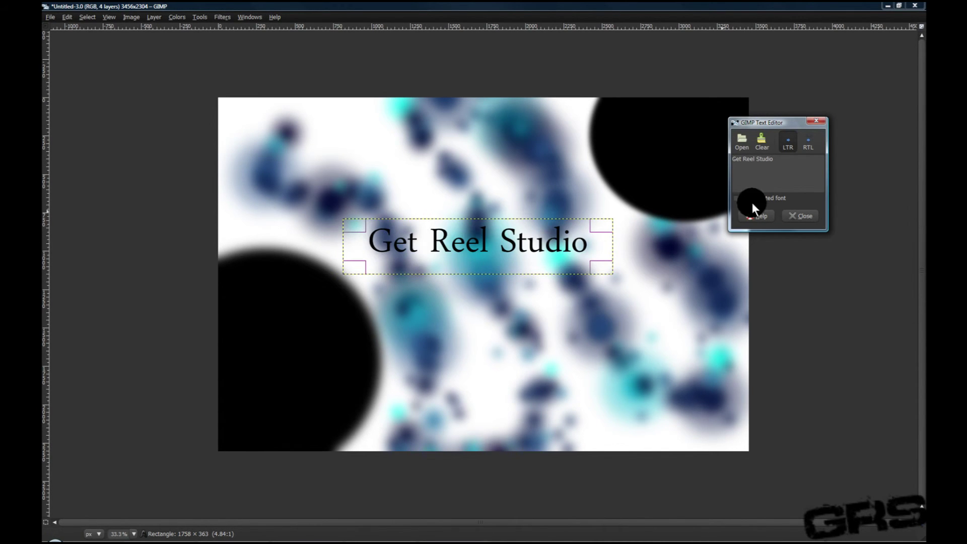
click(795, 216)
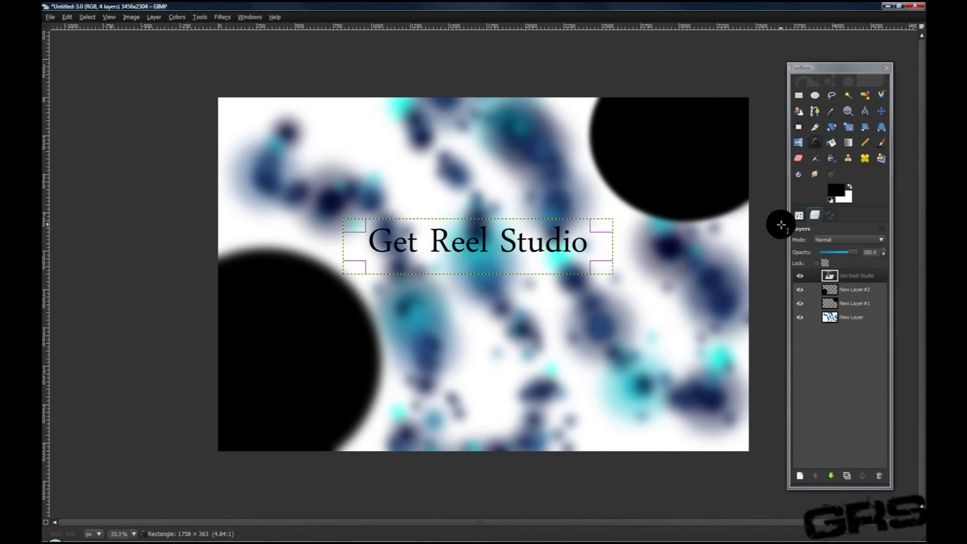
Make the blurred background layer active and pick the Paintbrush tool.
click(842, 312)
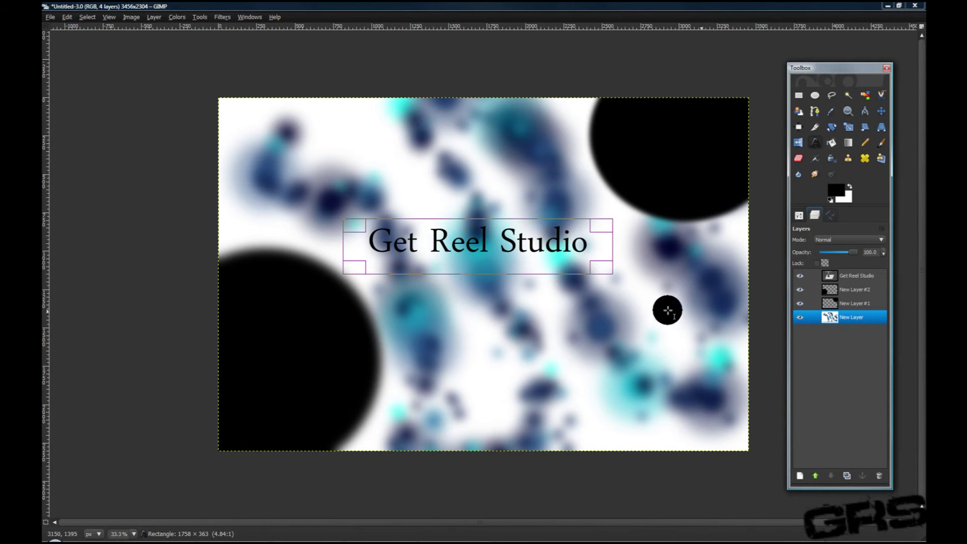
click(883, 147)
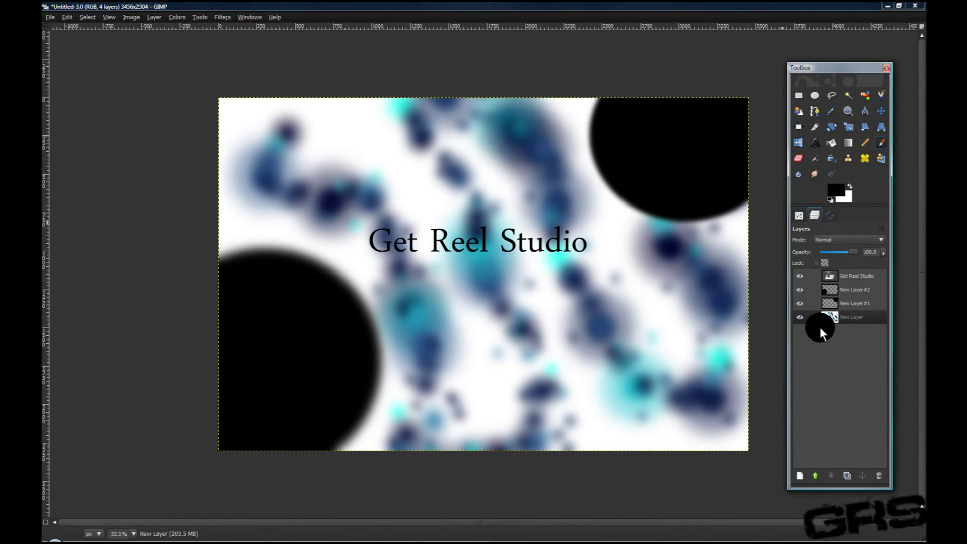